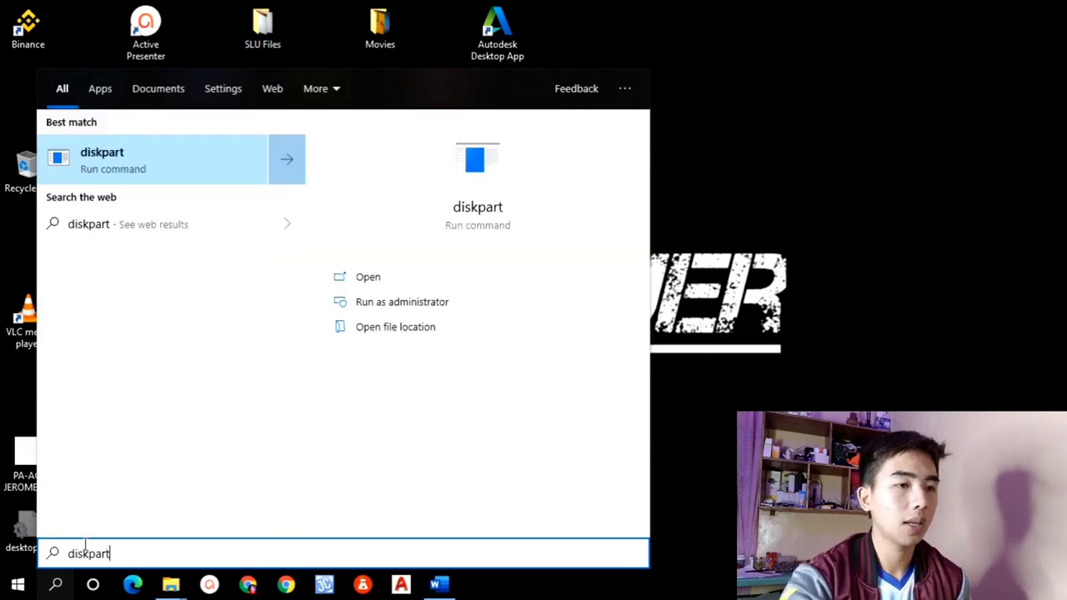
# Run diskpart as administrator and list the computer's disks with the list disk command.
pyautogui.click(352, 303)
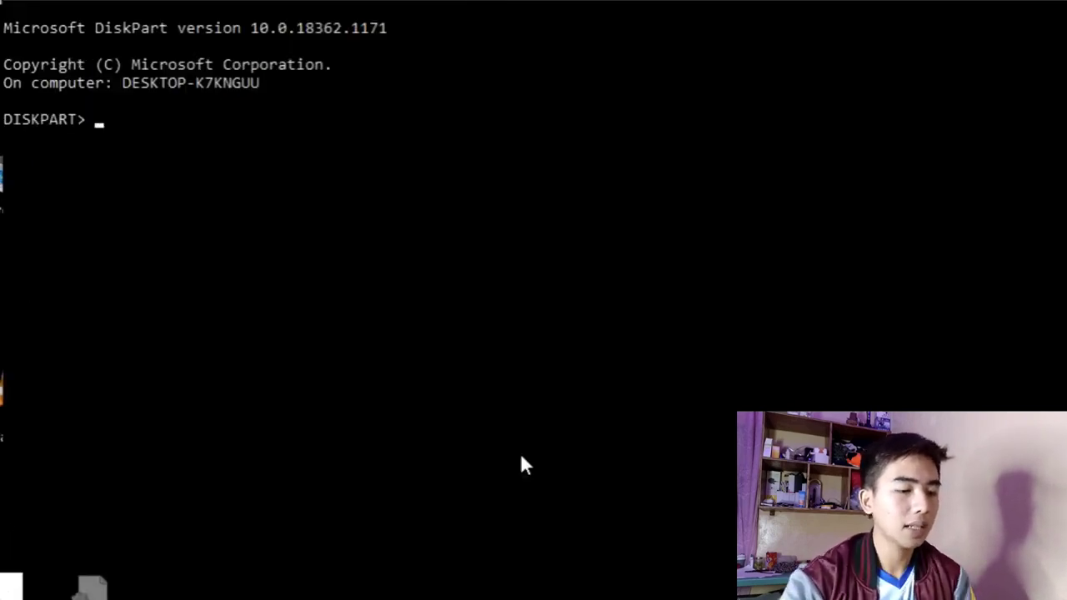
pyautogui.write('lis')
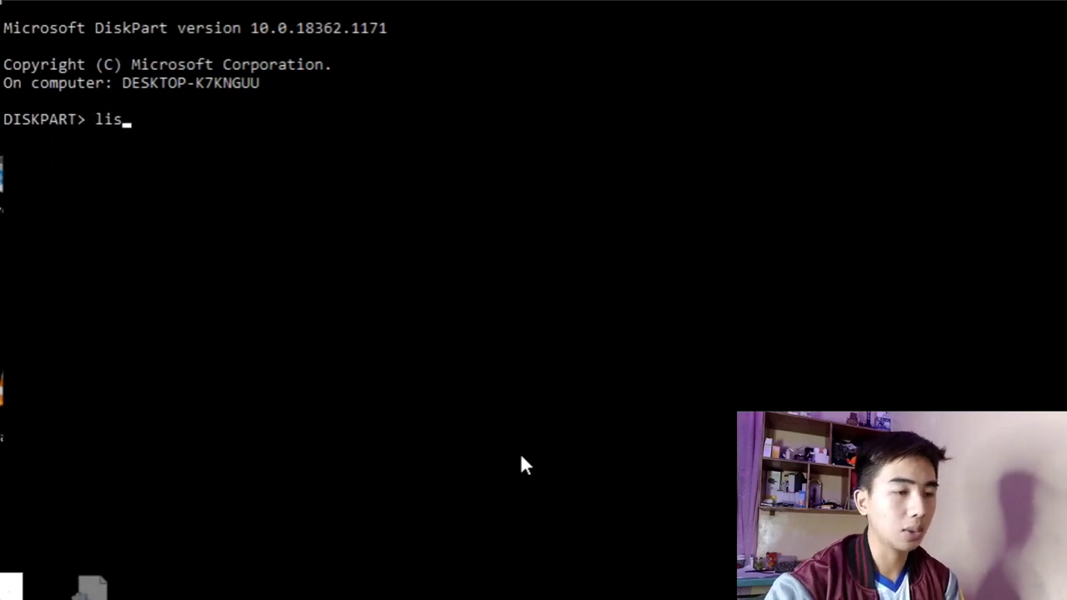
pyautogui.write('t dis')
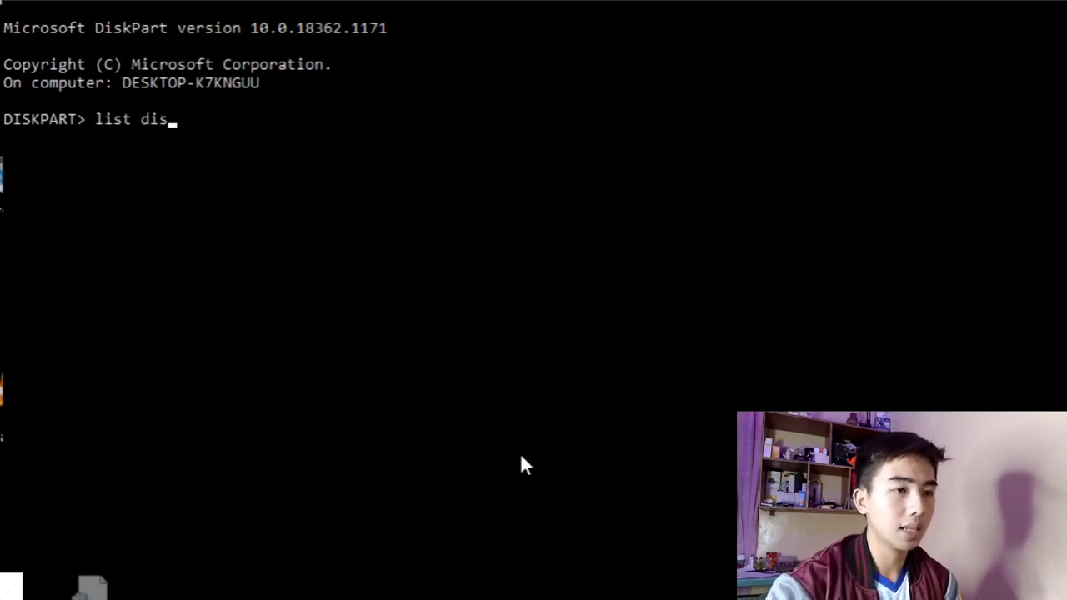
pyautogui.write('k')
pyautogui.press('Return')
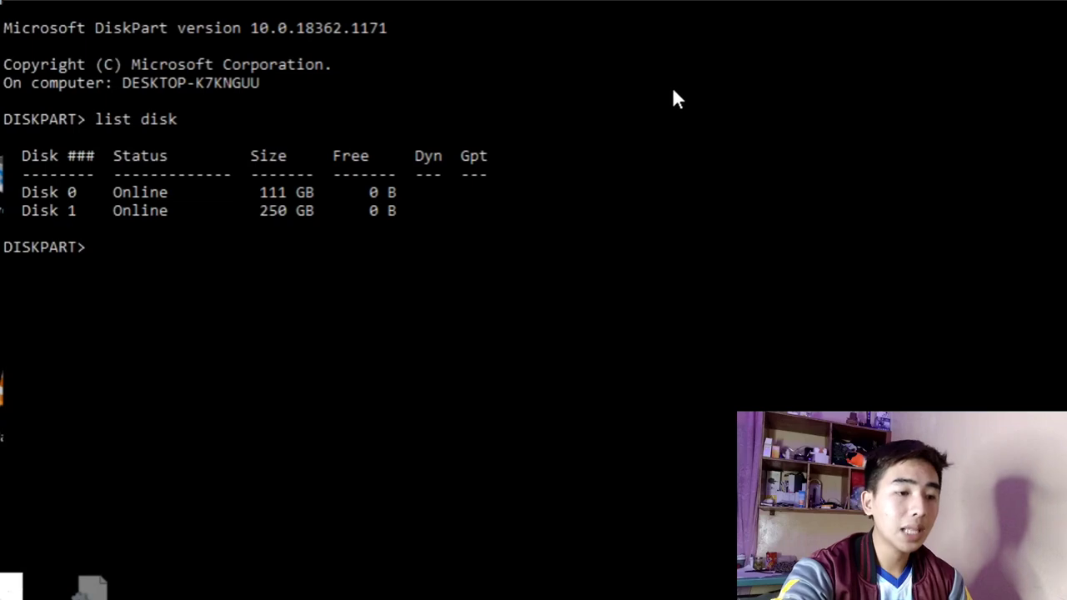
# Set the DiskPart window aside and check the drives and their sizes in This PC in File Explorer.
pyautogui.click(988, 1)
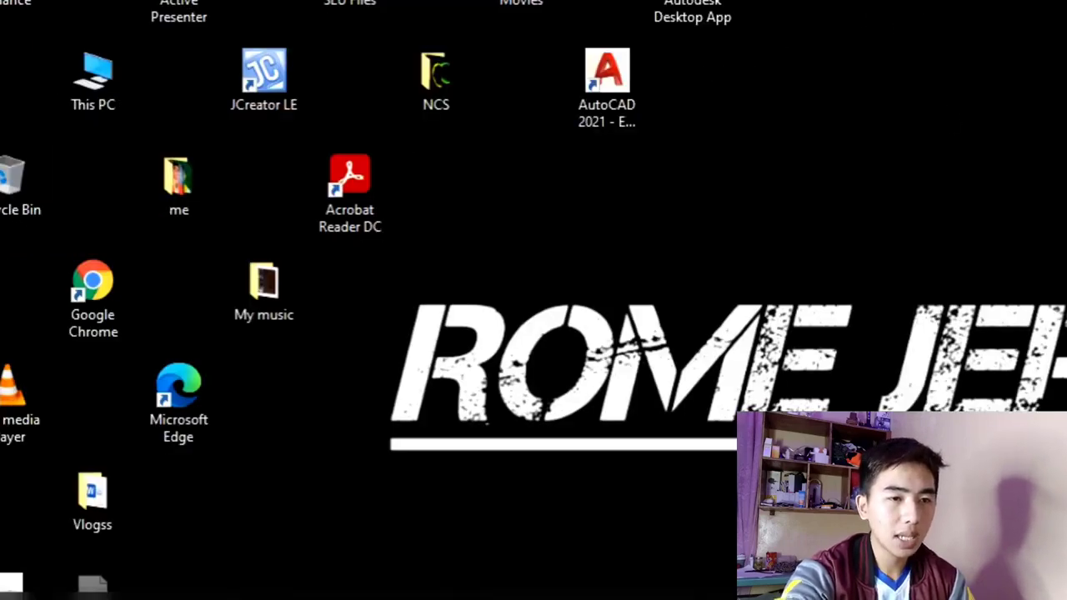
pyautogui.click(331, 598)
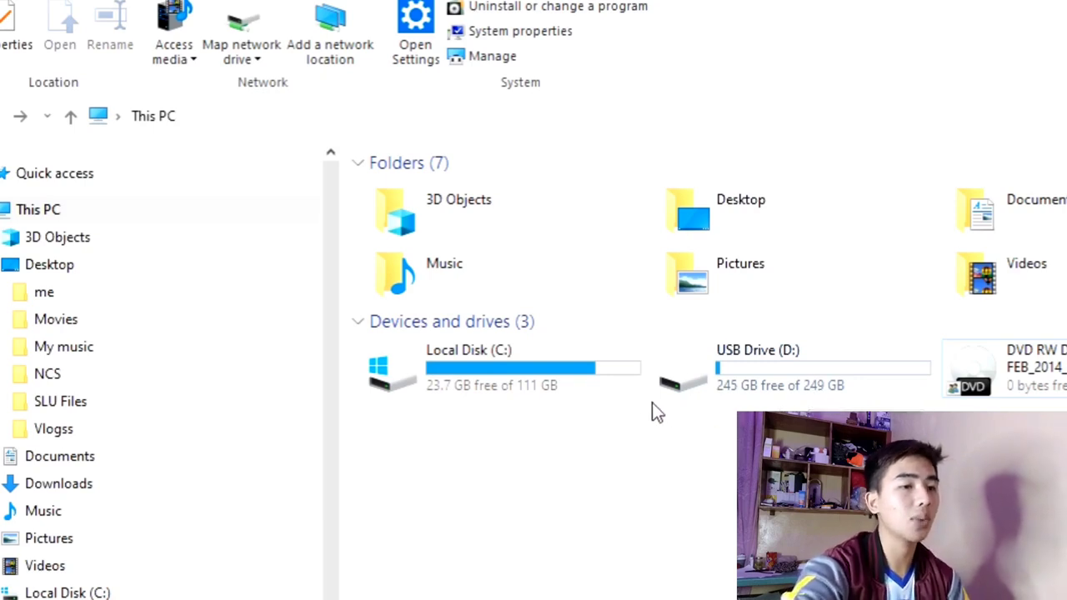
pyautogui.moveTo(530, 404)
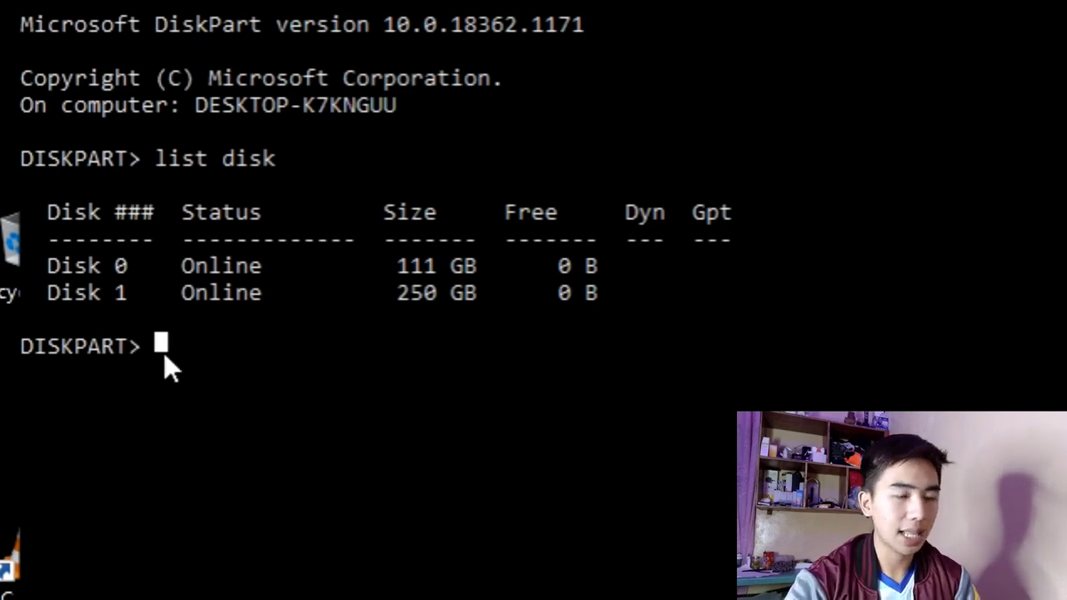
# Switch to DiskPart, select disk 1 and wipe it with the clean command.
pyautogui.write('select d')
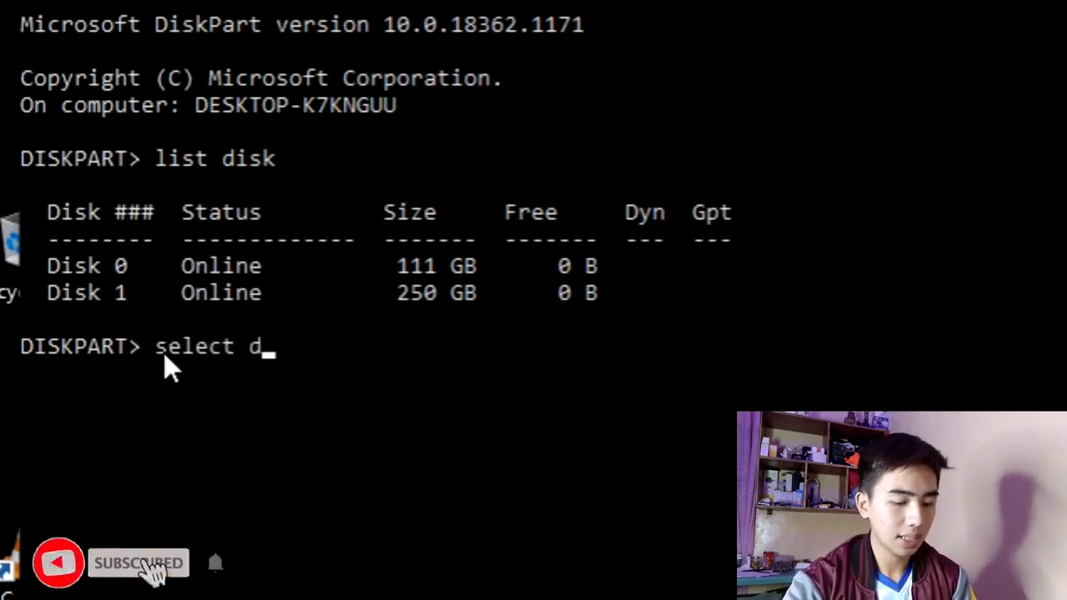
pyautogui.write('isk 1')
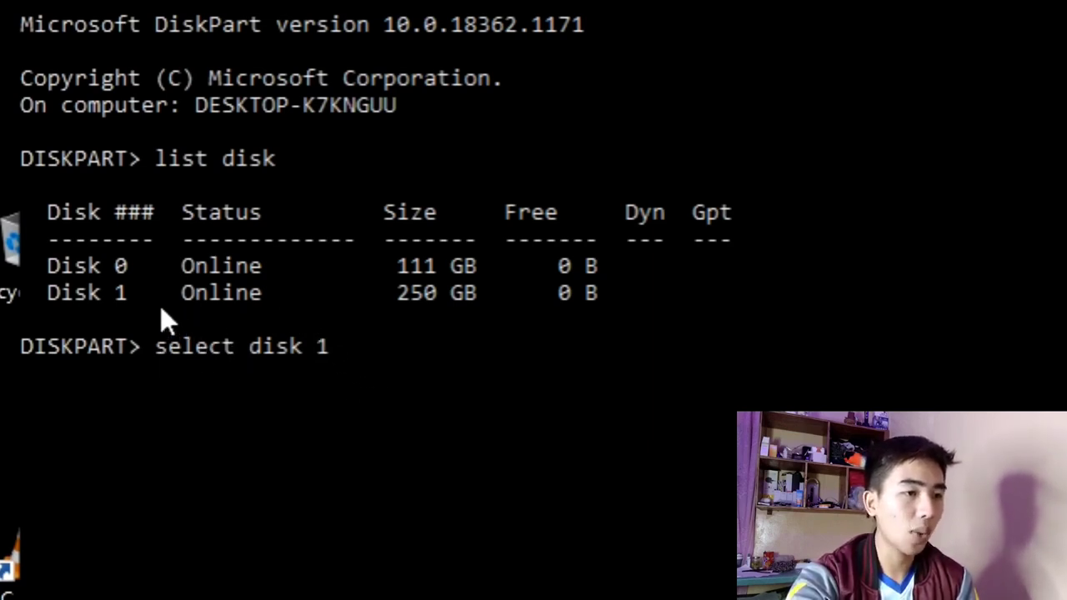
pyautogui.press('Return')
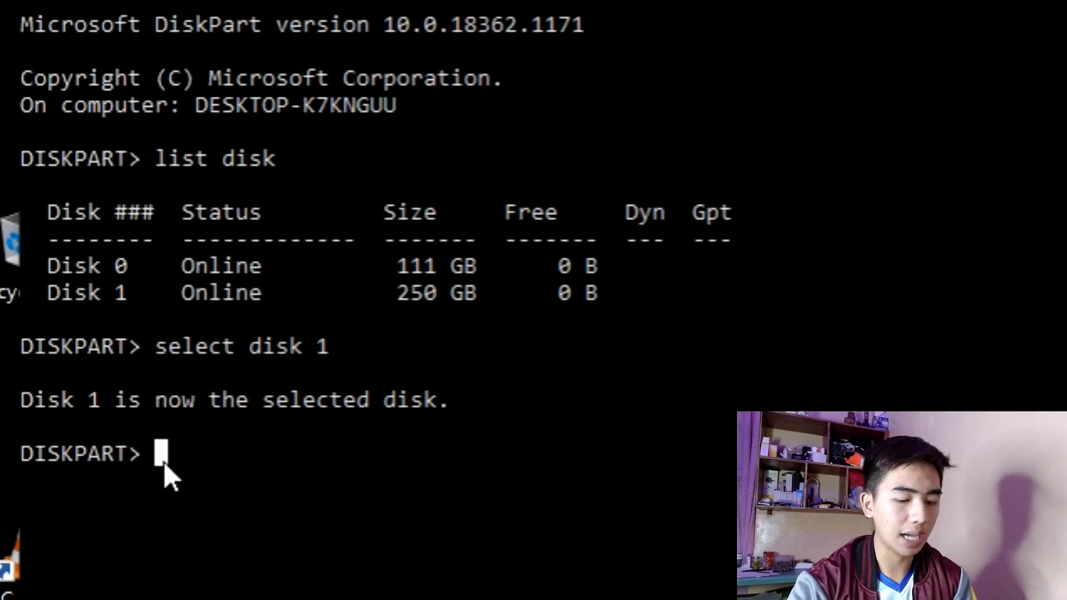
pyautogui.write('clean')
pyautogui.press('Return')
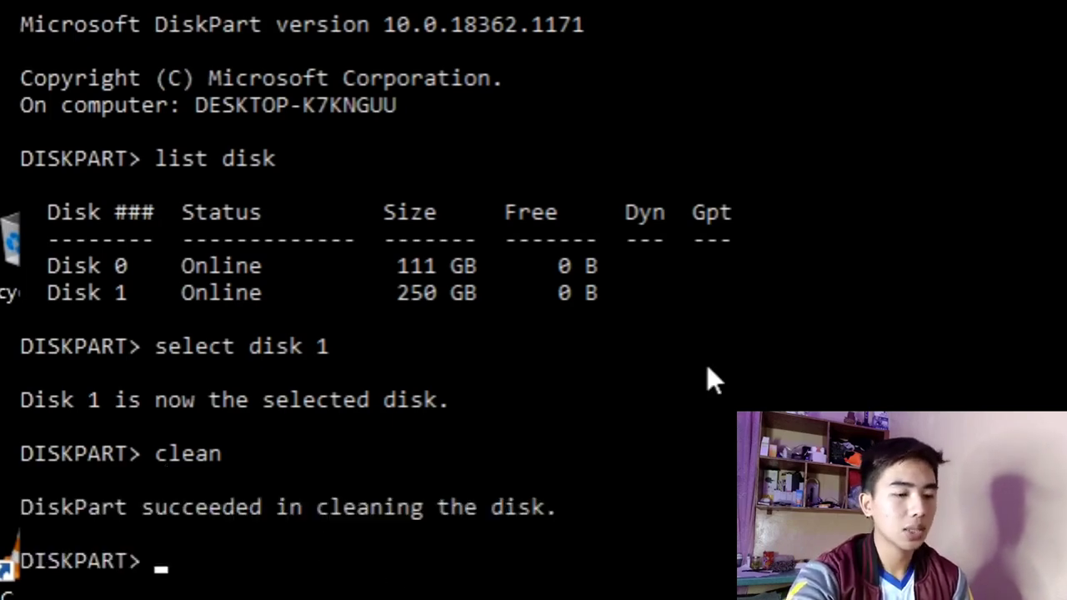
# Switch to This PC in File Explorer, open the format settings for USB Drive (D:) and check the available capacity options.
pyautogui.click(472, 582)
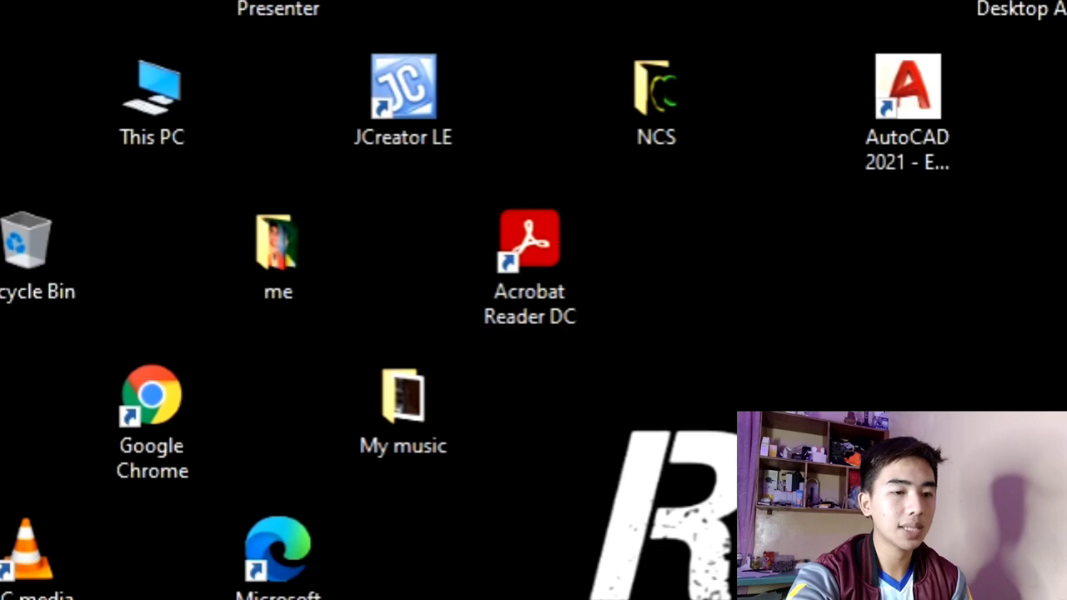
pyautogui.moveTo(170, 588)
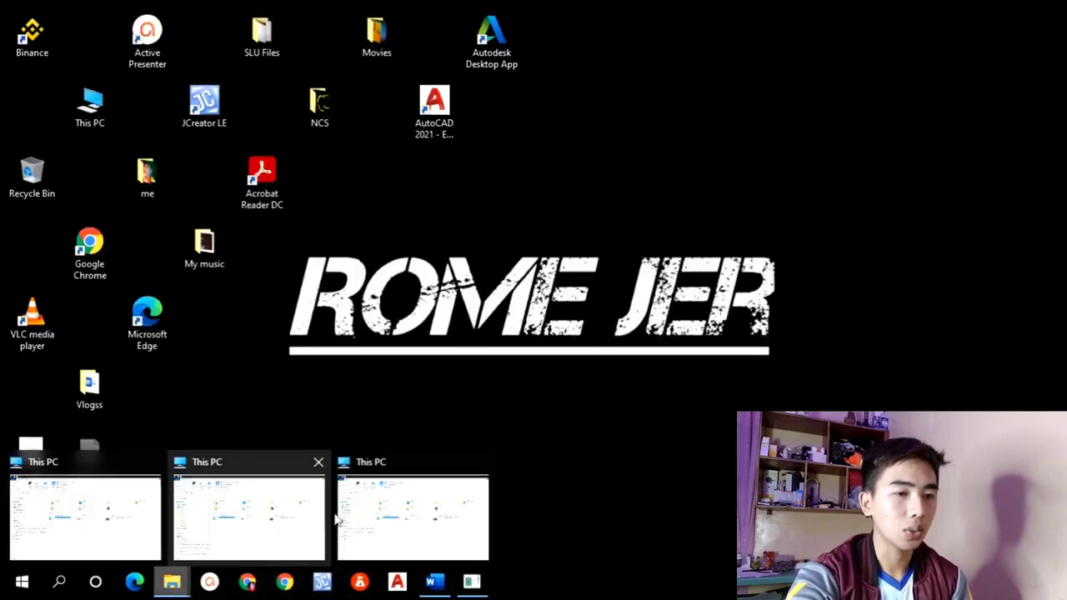
pyautogui.click(365, 507)
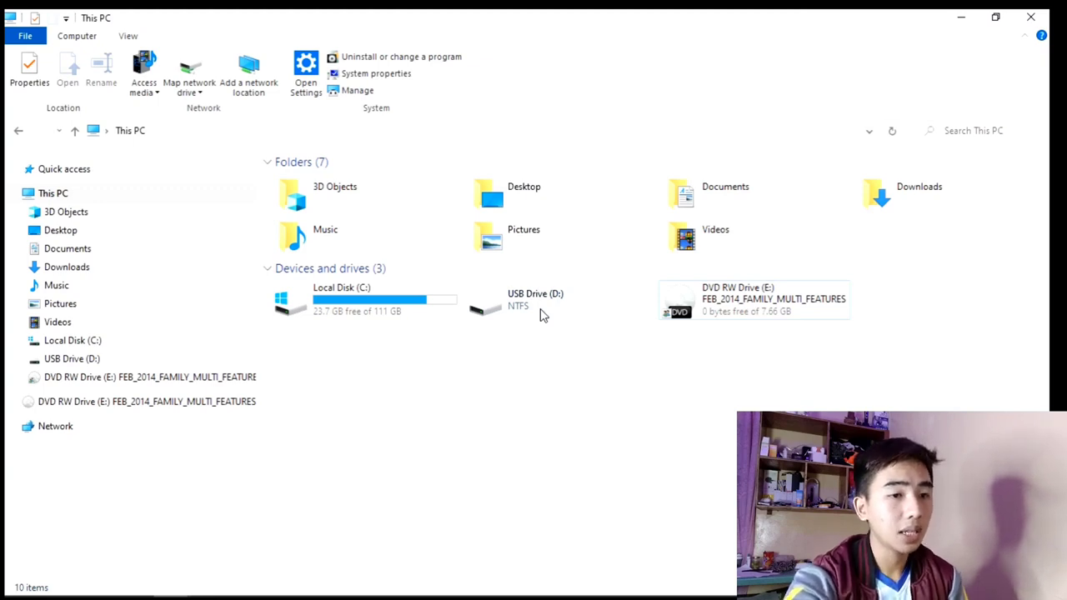
pyautogui.rightClick(540, 315)
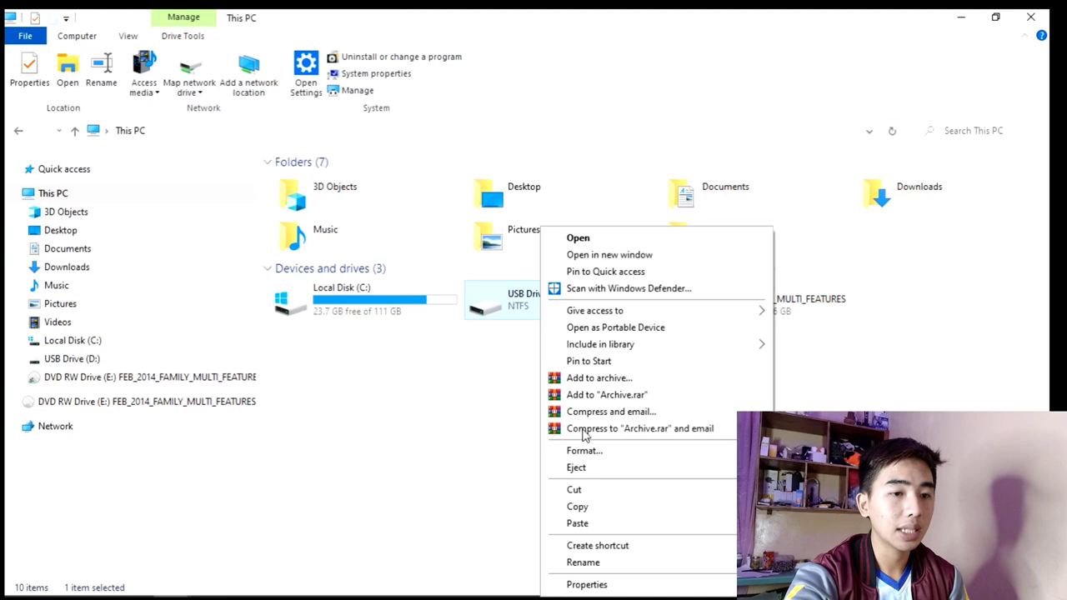
pyautogui.click(584, 451)
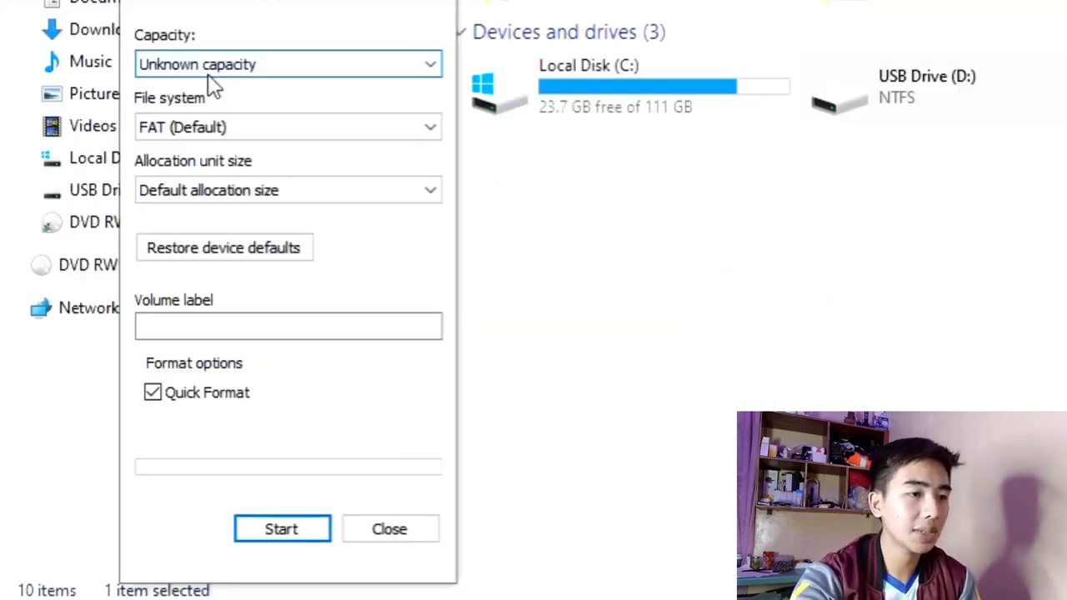
pyautogui.click(255, 74)
pyautogui.click(274, 69)
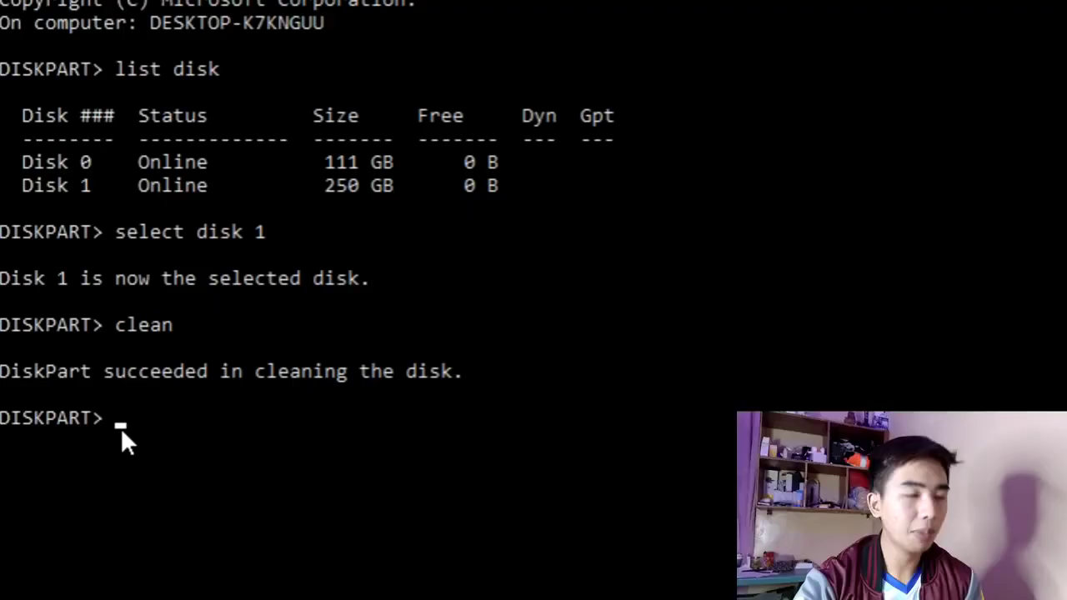
# Switch to DiskPart and create a primary partition on the selected disk with create partition primary.
pyautogui.write('reate')
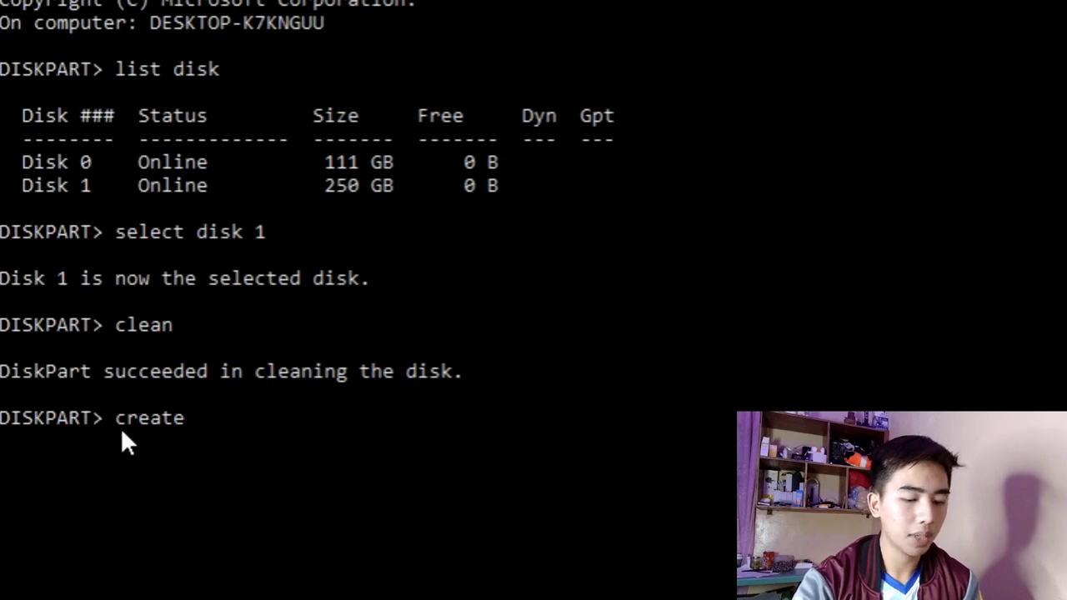
pyautogui.write(' partition')
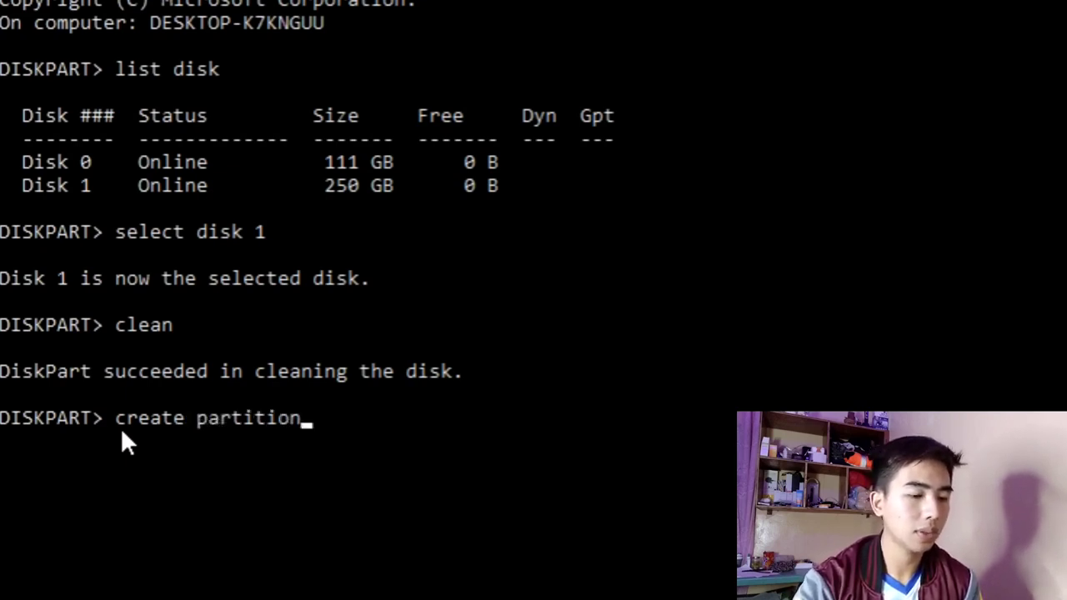
pyautogui.write(' primary')
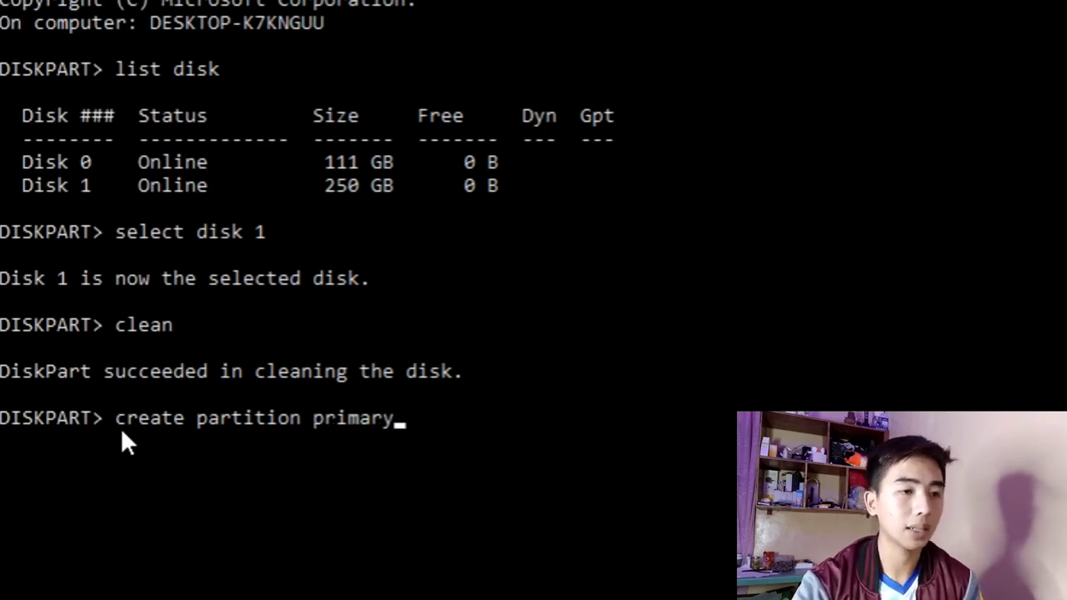
pyautogui.press('Return')
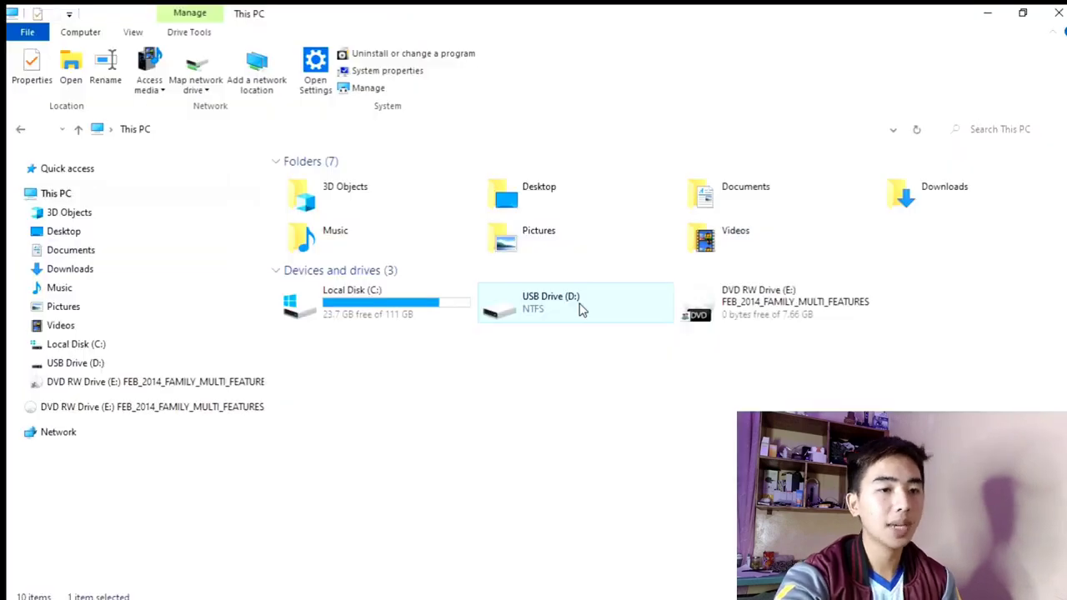
# Open the format settings for USB Drive (D:) in File Explorer, keeping the 249 GB capacity and setting the file system to NTFS.
pyautogui.rightClick(574, 304)
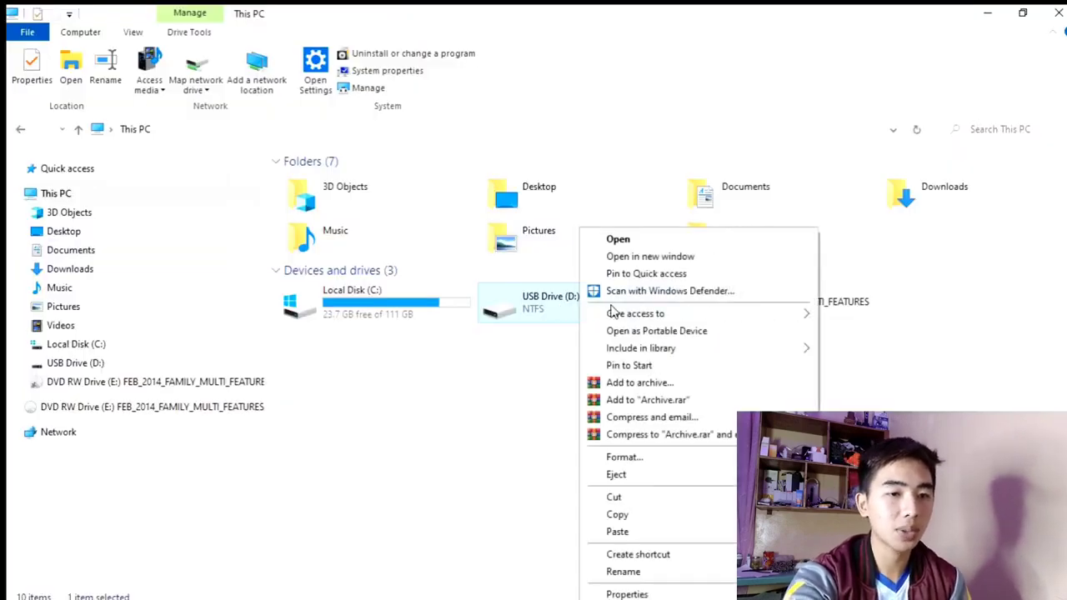
pyautogui.click(625, 457)
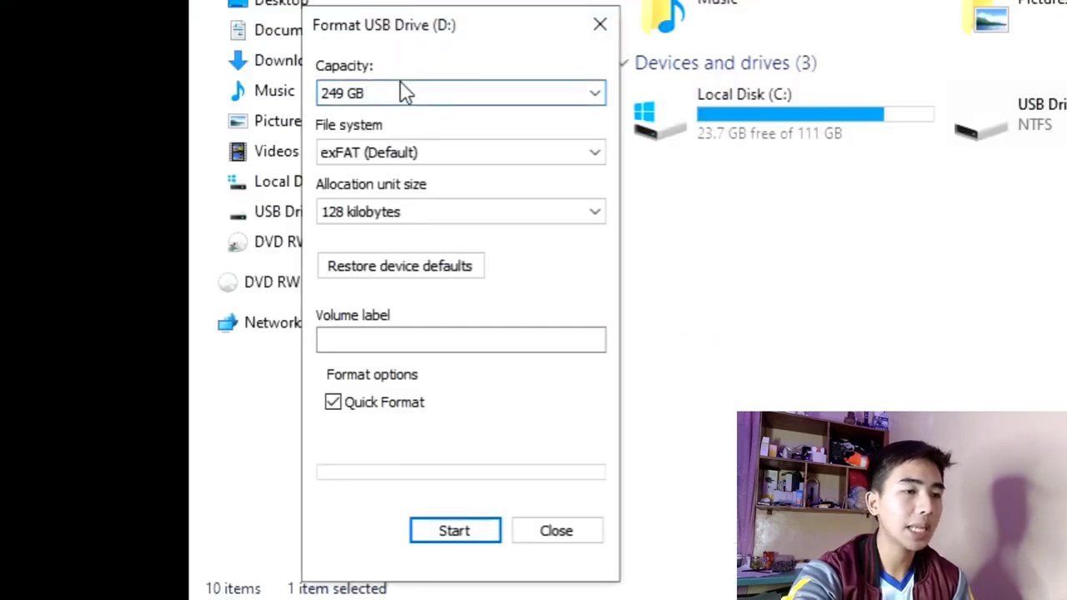
pyautogui.click(384, 101)
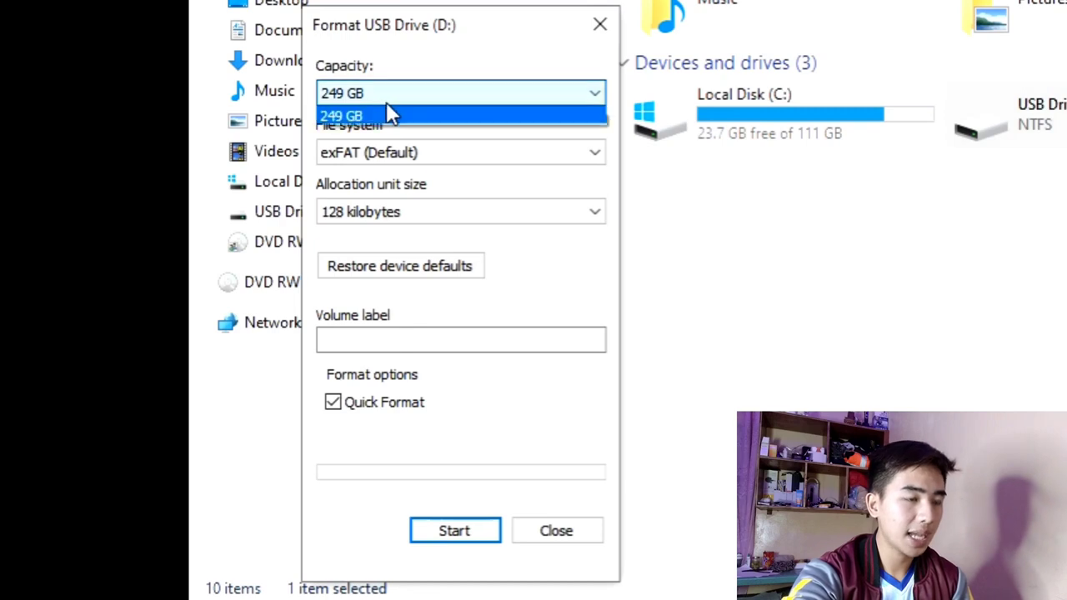
pyautogui.click(407, 111)
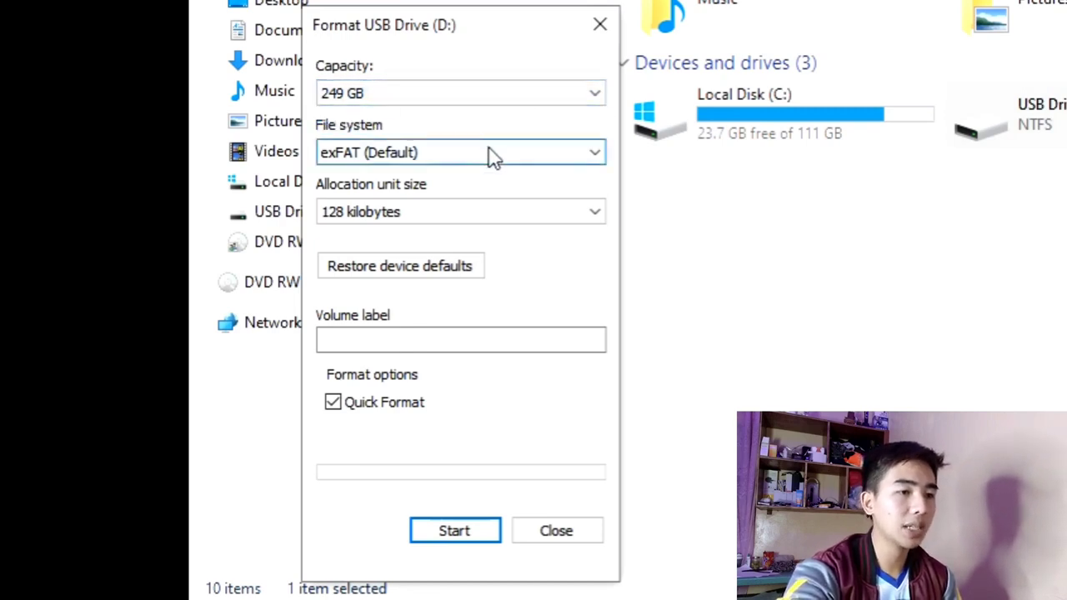
pyautogui.click(407, 153)
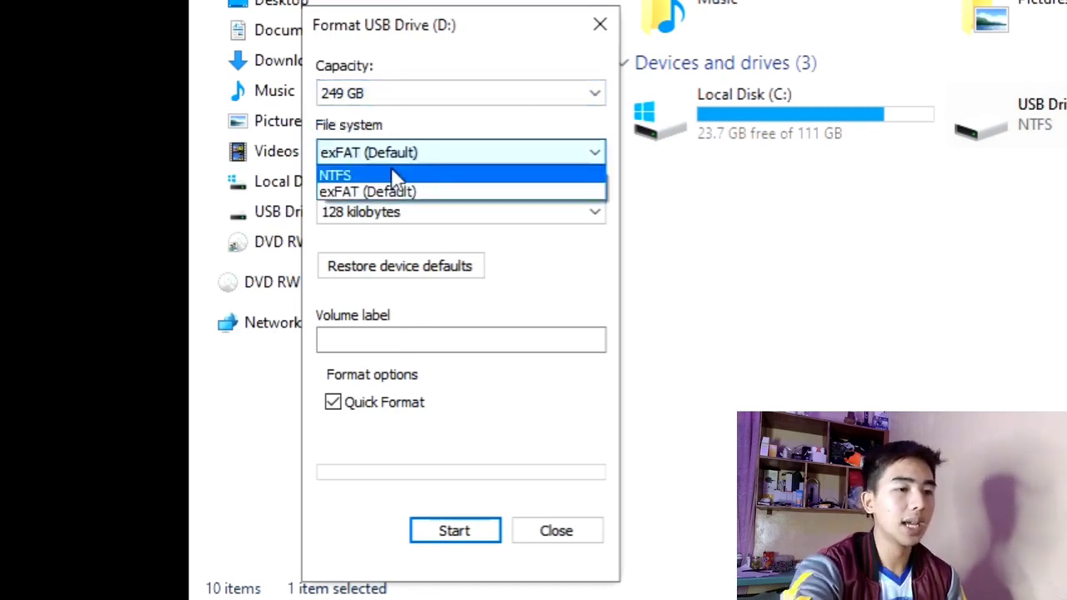
pyautogui.click(334, 172)
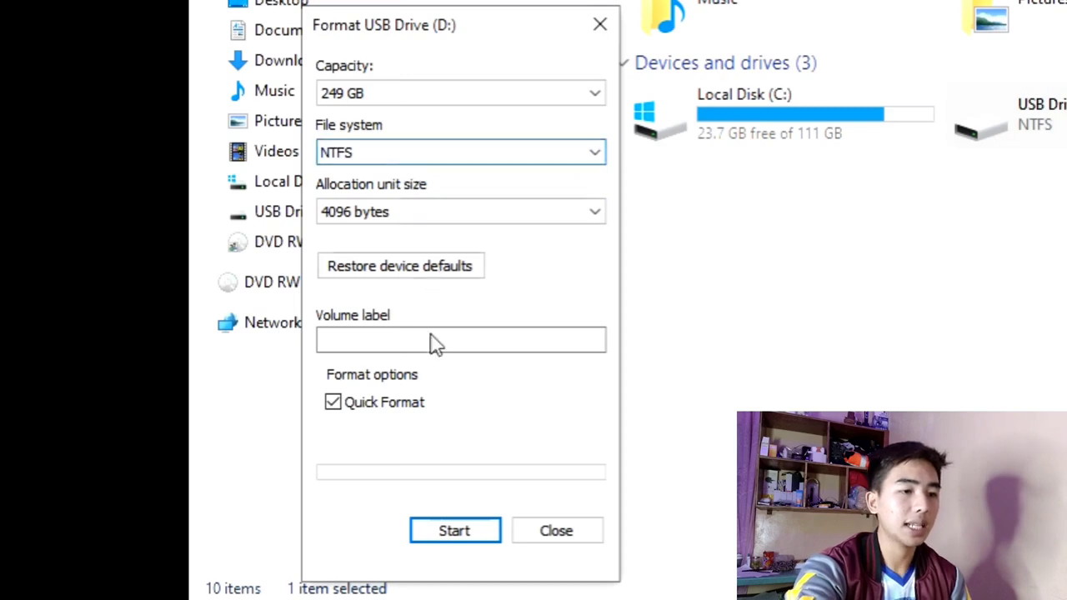
# Run the quick format on USB Drive (D:), accepting the data erasure, and close the format dialogs when it finishes.
pyautogui.click(458, 531)
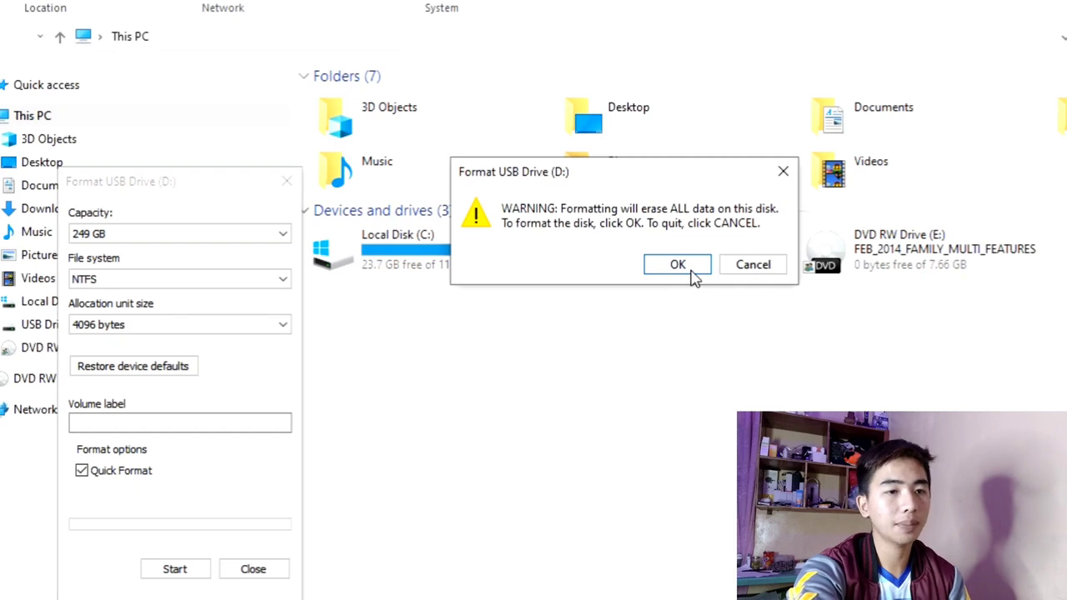
pyautogui.click(677, 265)
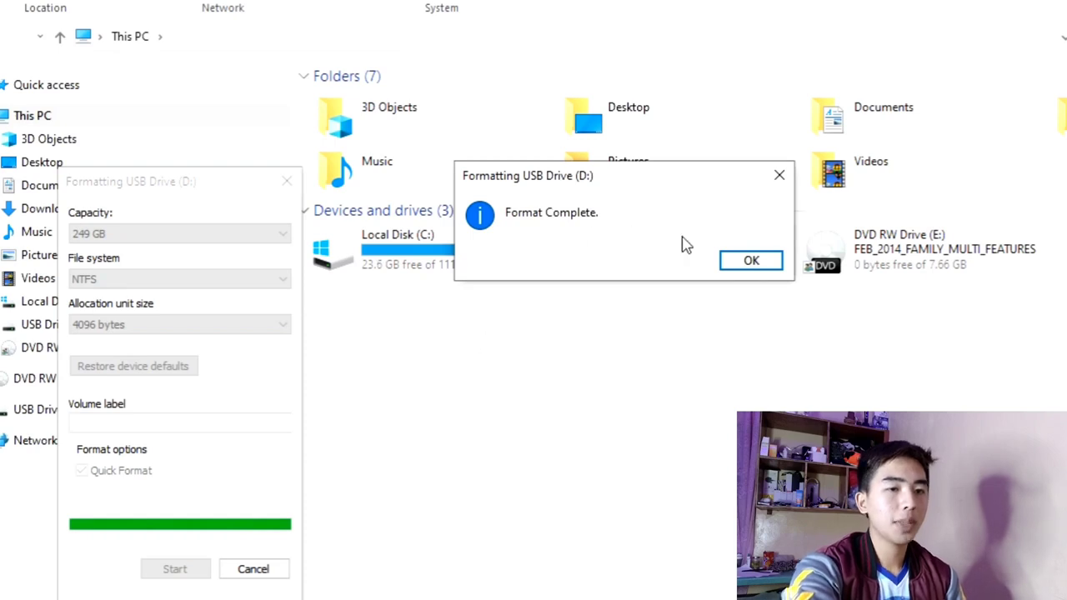
pyautogui.click(748, 263)
pyautogui.click(283, 190)
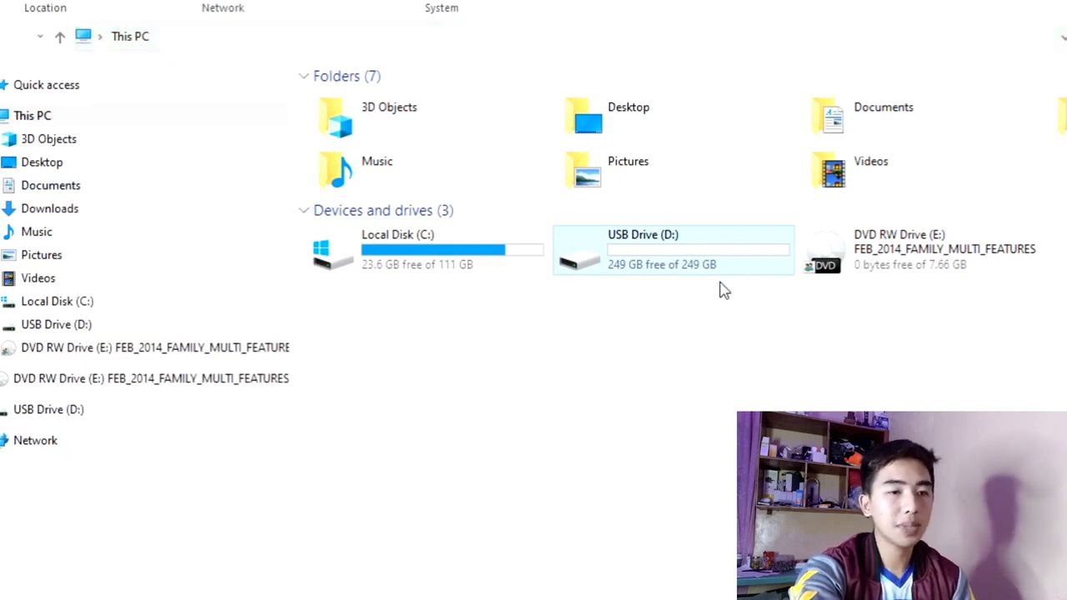
# Open USB Drive (D:) and examine its contents after formatting.
pyautogui.doubleClick(655, 272)
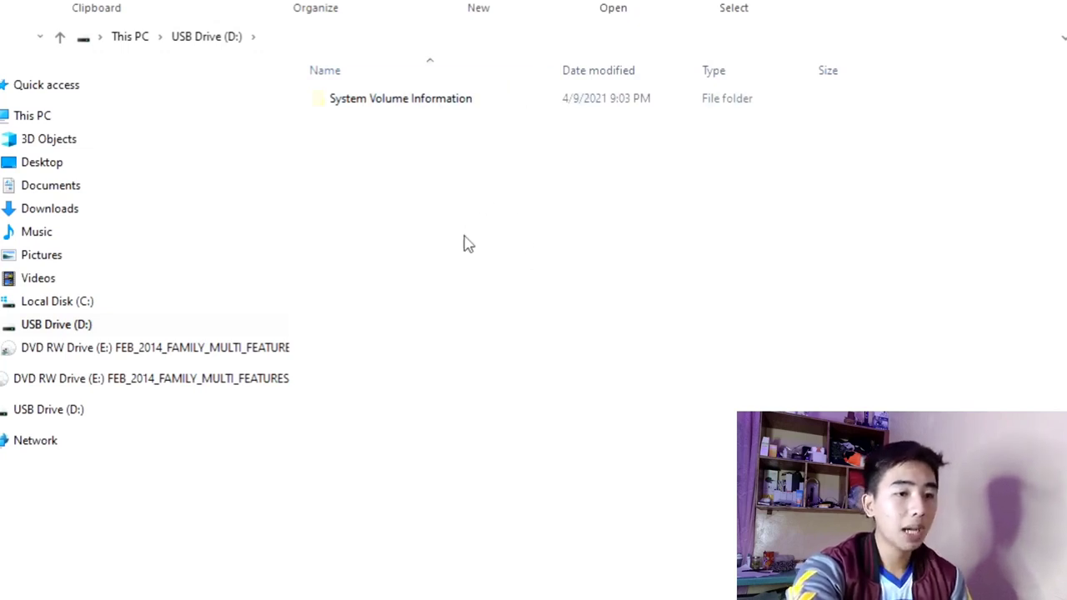
pyautogui.rightClick(426, 203)
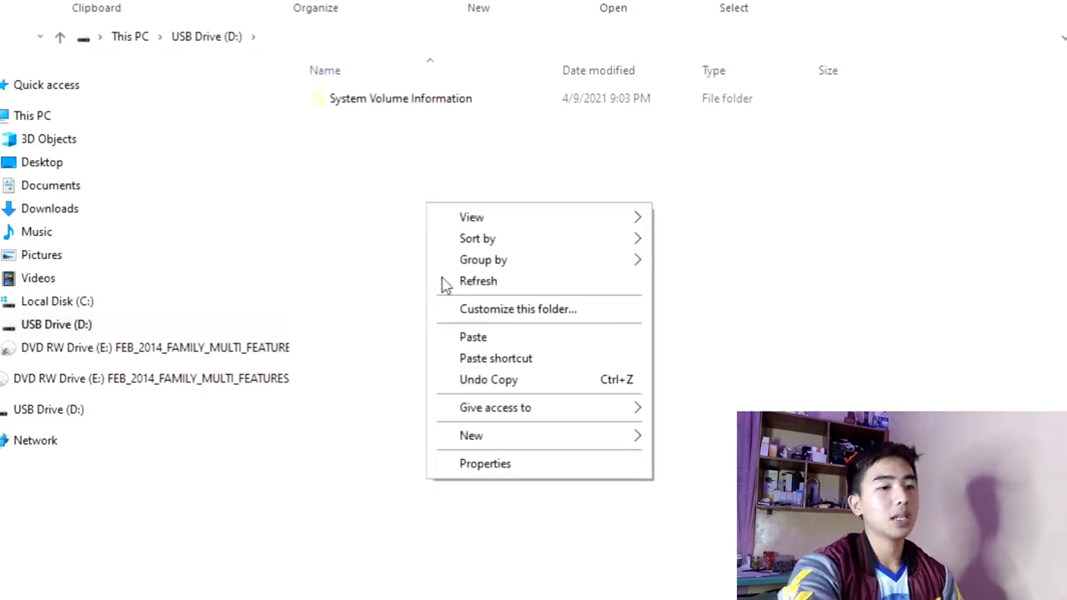
pyautogui.click(383, 282)
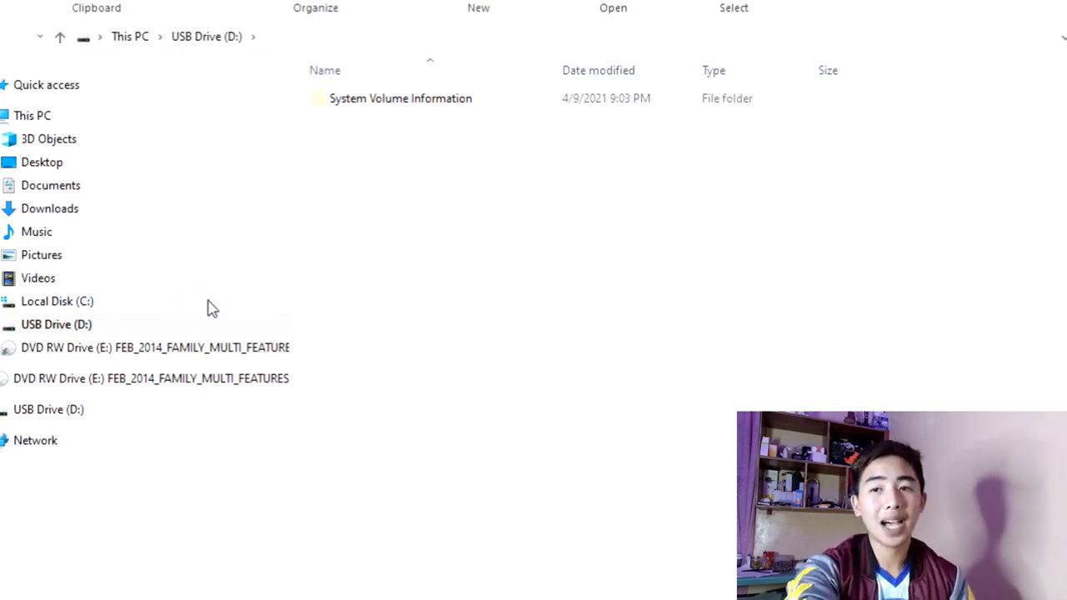